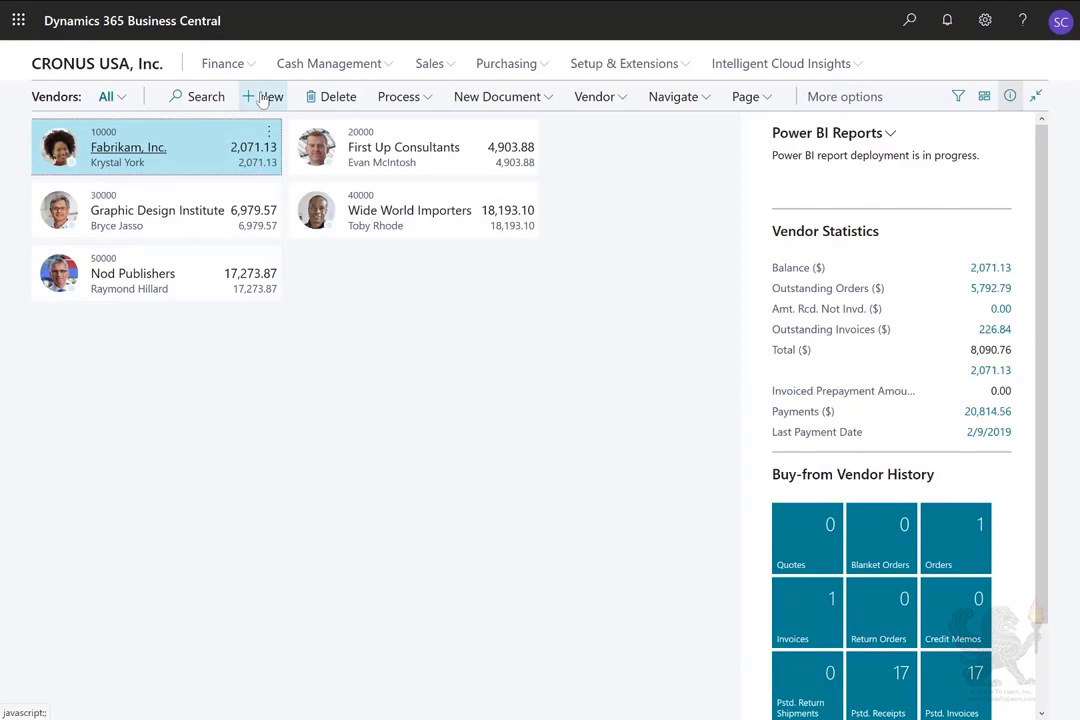
Create a vendor from the Business-to-Business Vendor (Bank) template and name it Computer Science.
left_click(265, 97)
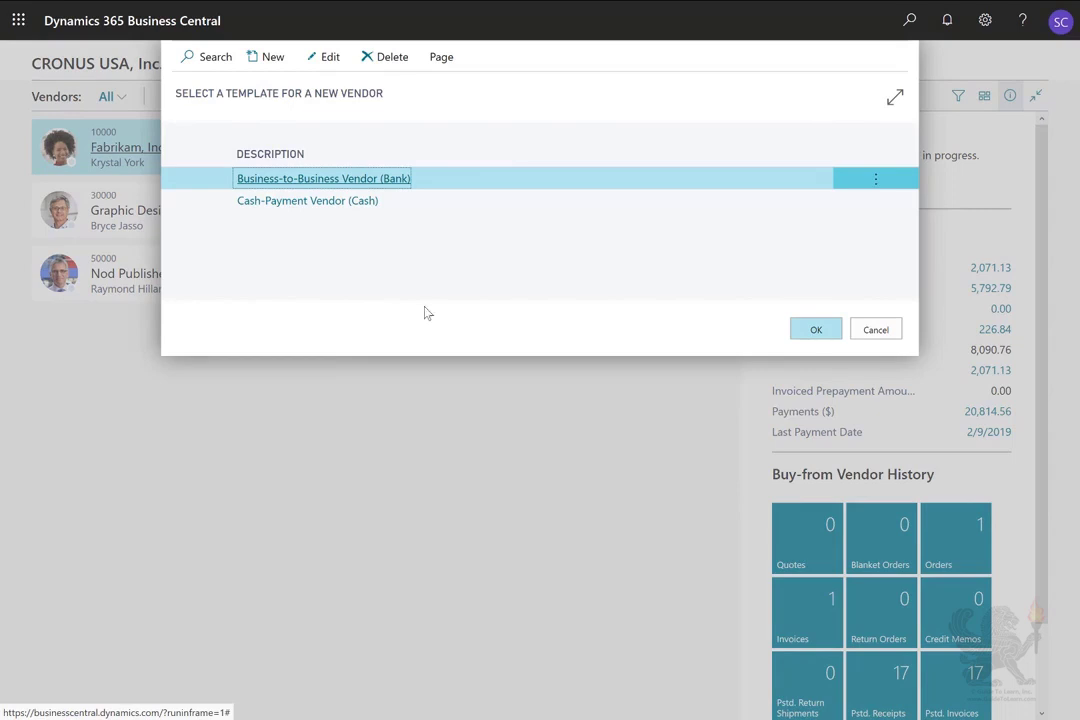
left_click(828, 337)
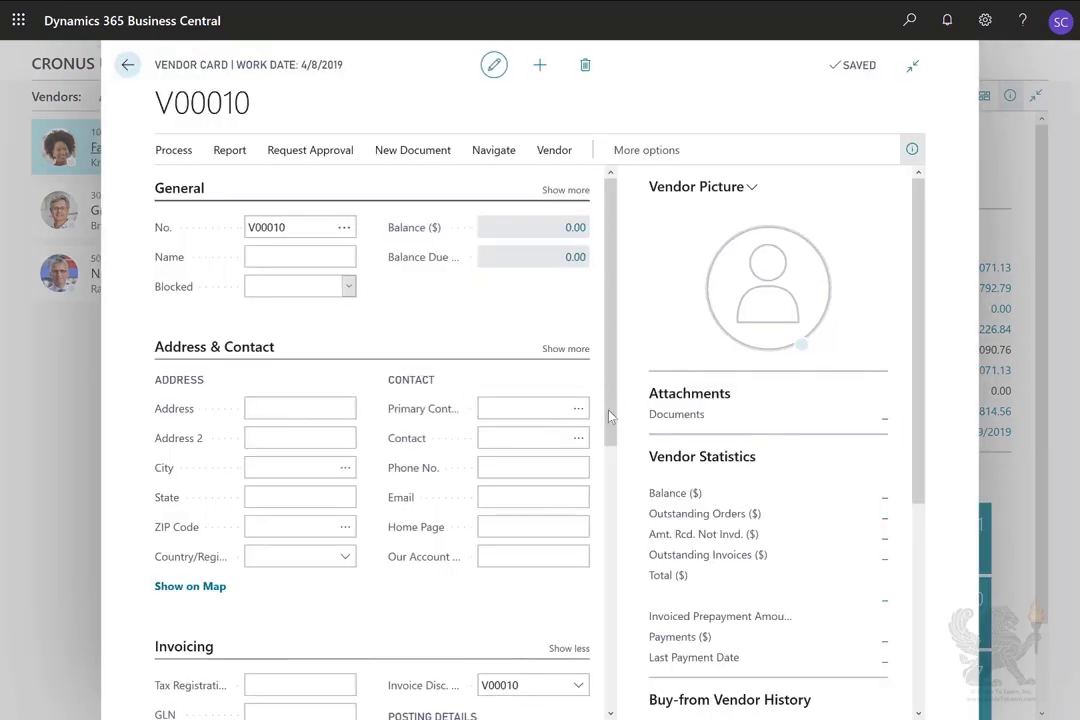
scroll(610, 432, "down", 2)
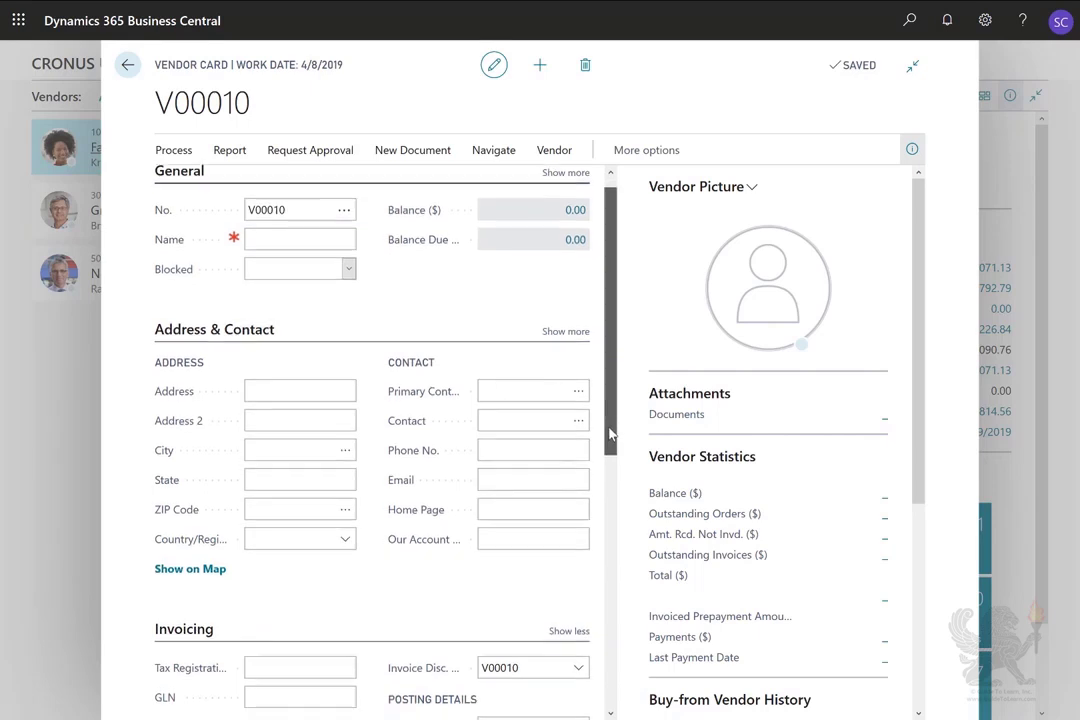
left_click_drag(610, 432, 606, 572)
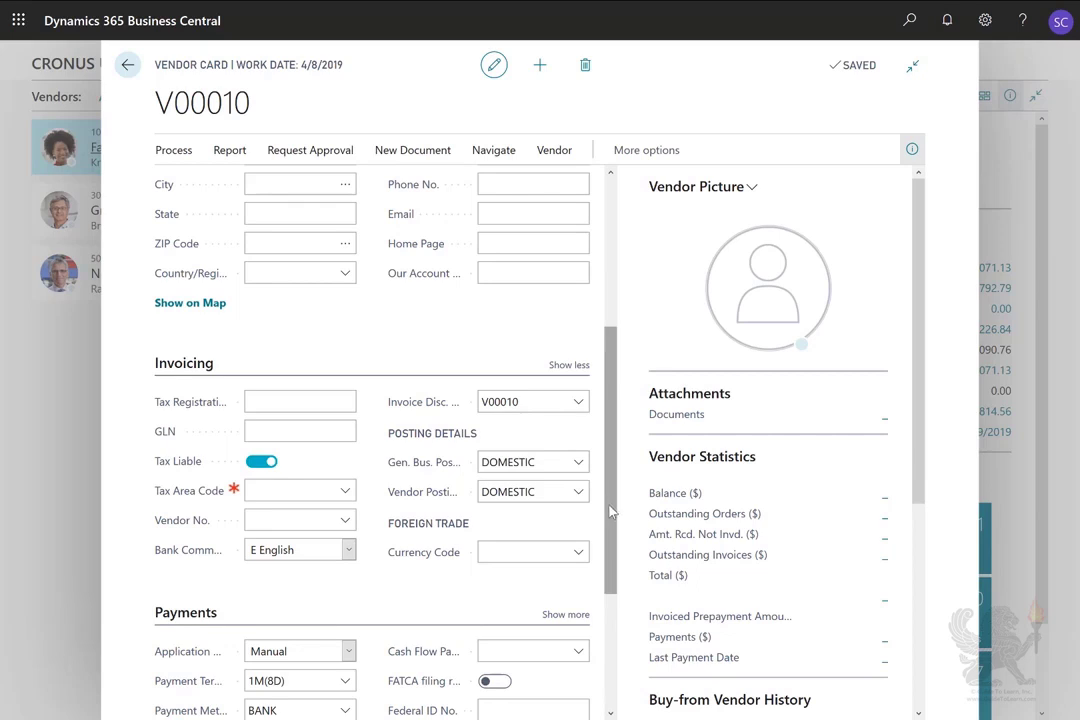
scroll(630, 400, "up", 1)
scroll(630, 390, "up", 2)
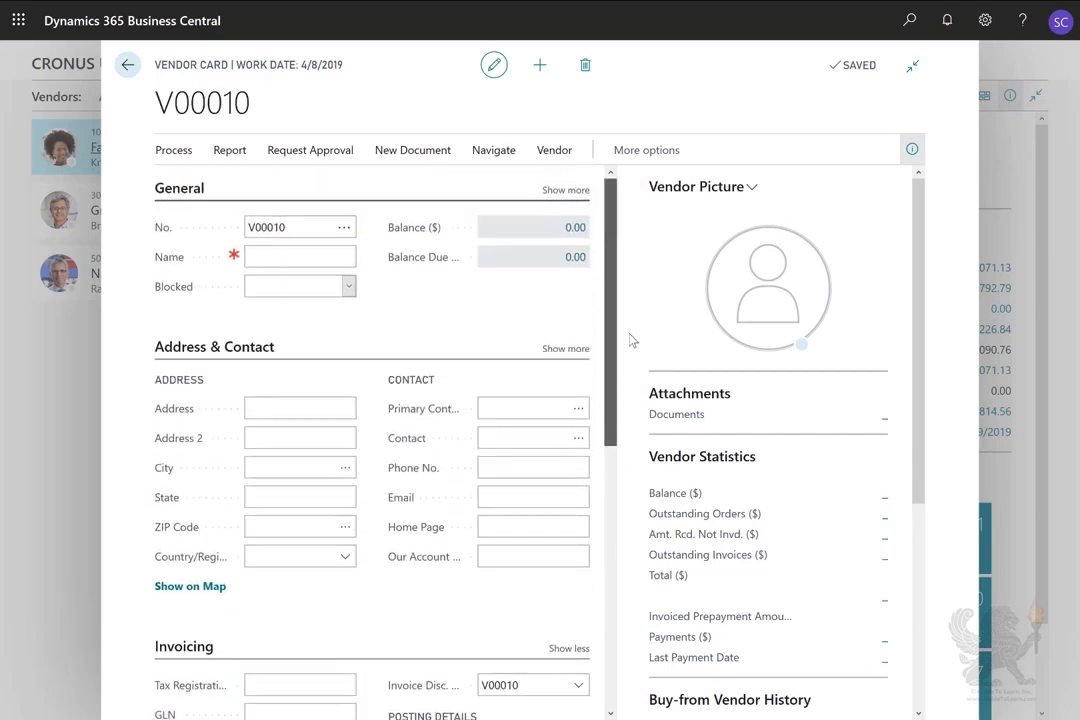
left_click(278, 255)
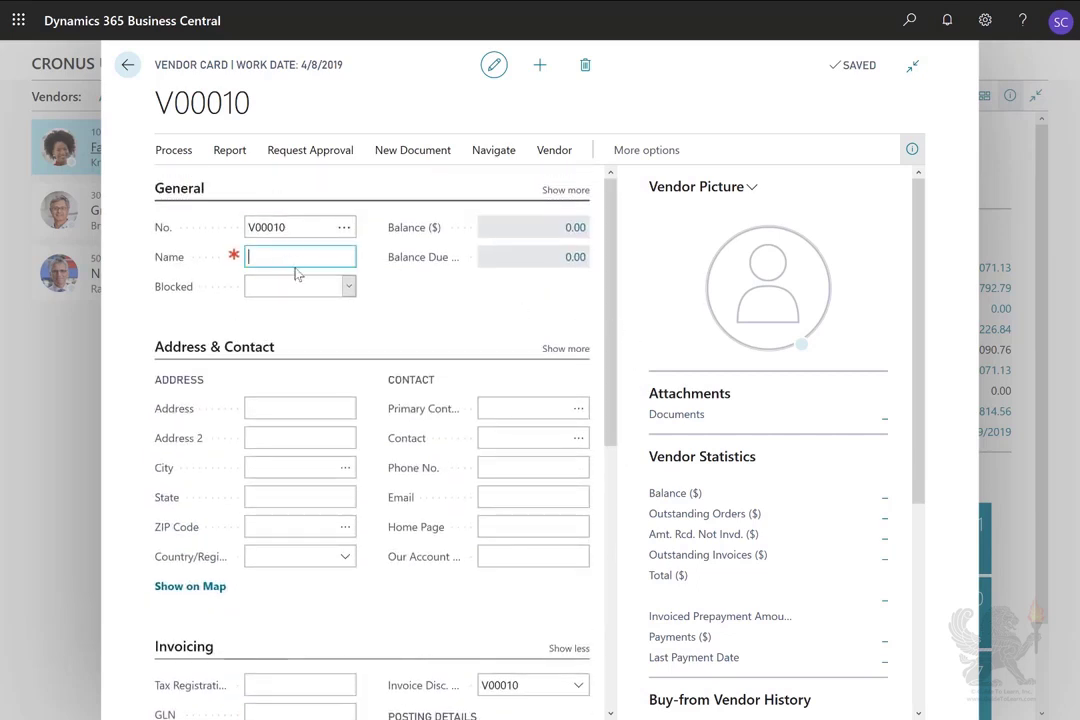
type("Computer Science")
key("Tab")
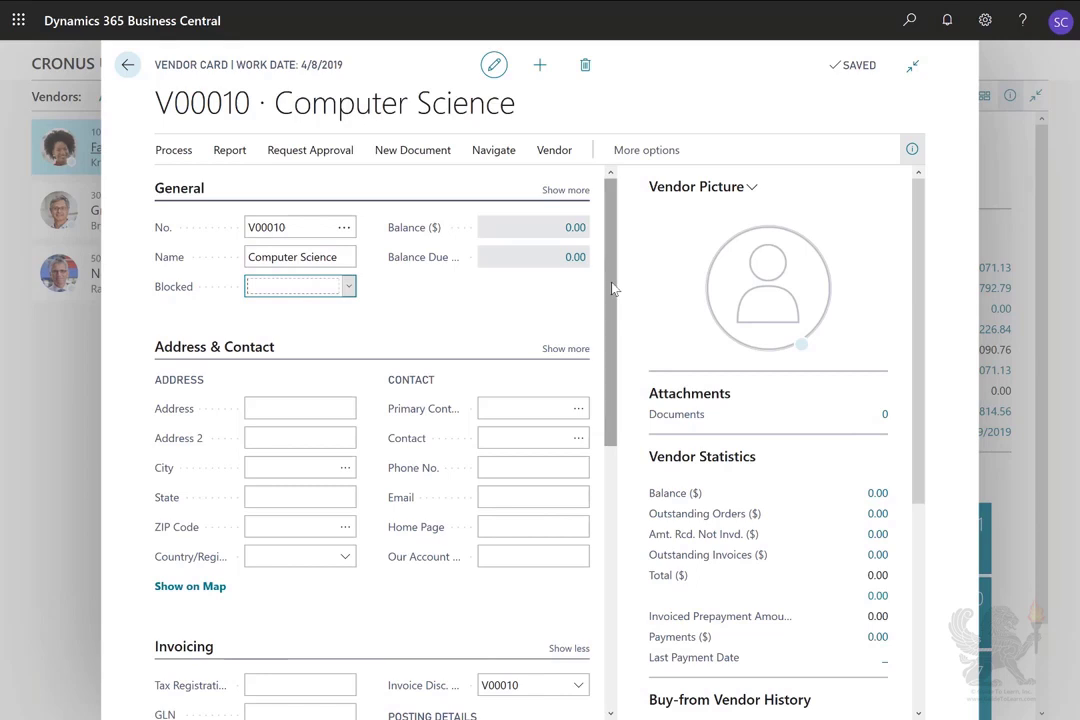
Set the vendor's receiving location code to EAST.
scroll(614, 289, "down", 1)
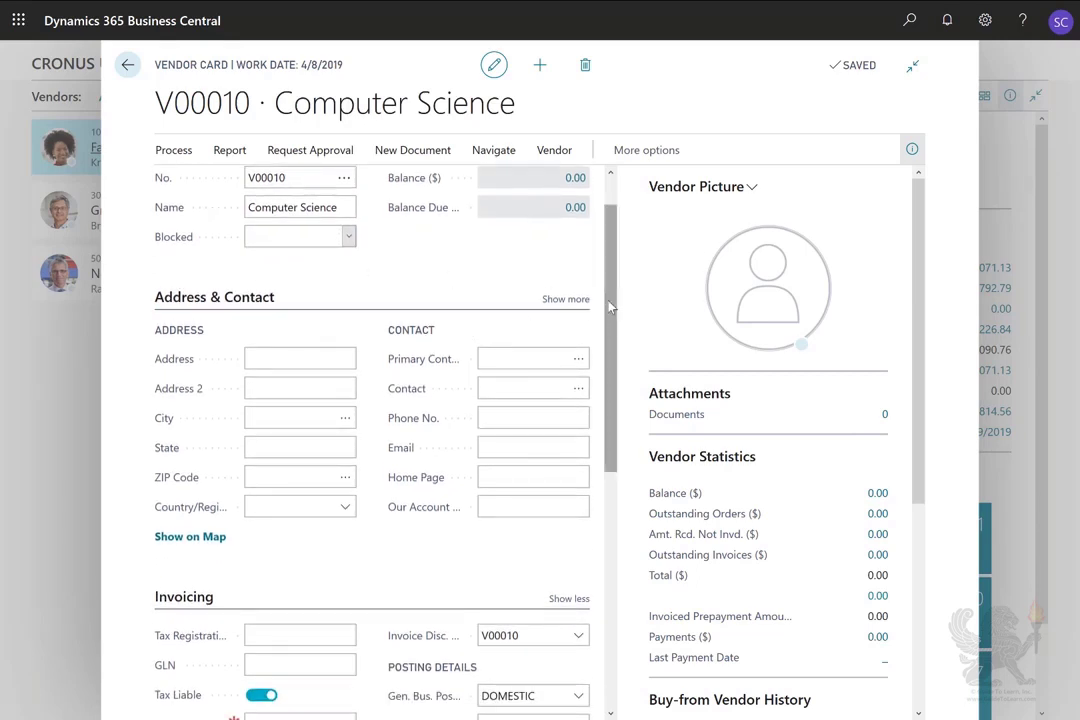
scroll(612, 333, "down", 1)
left_click_drag(612, 333, 646, 554)
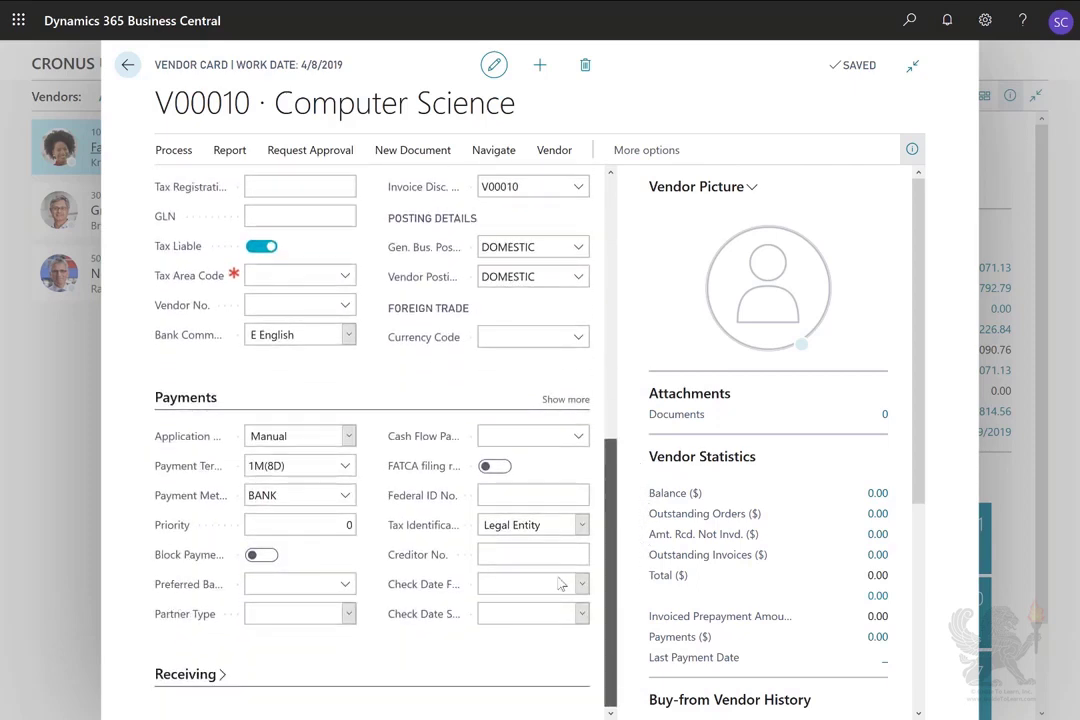
left_click(190, 675)
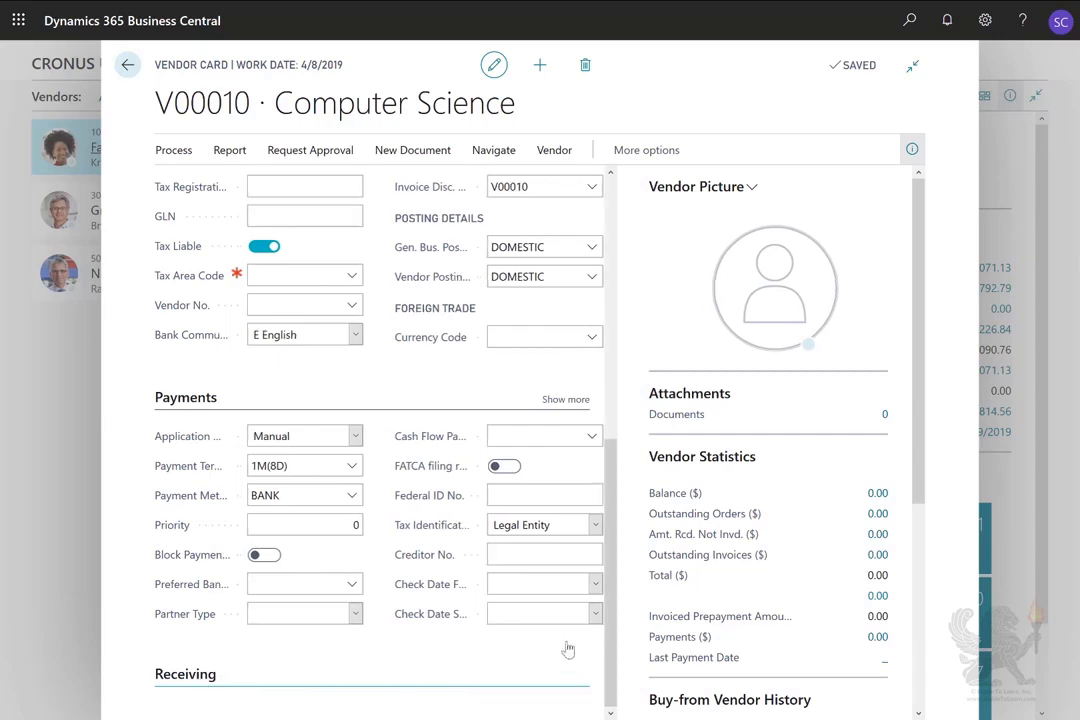
left_click_drag(613, 637, 613, 680)
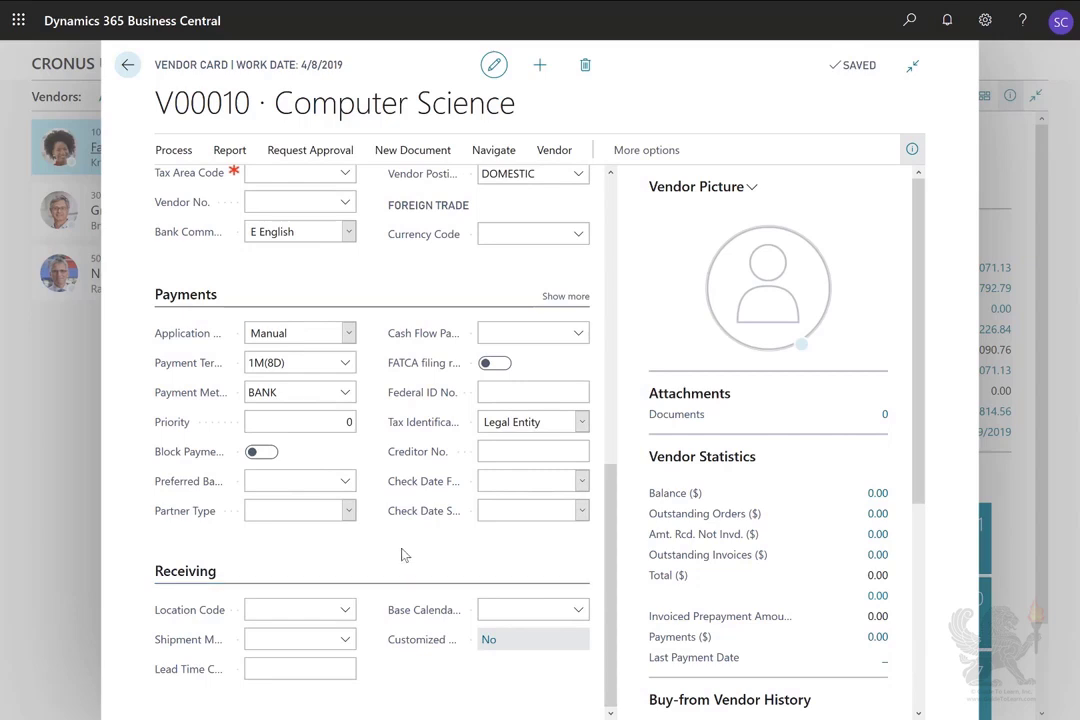
left_click(343, 612)
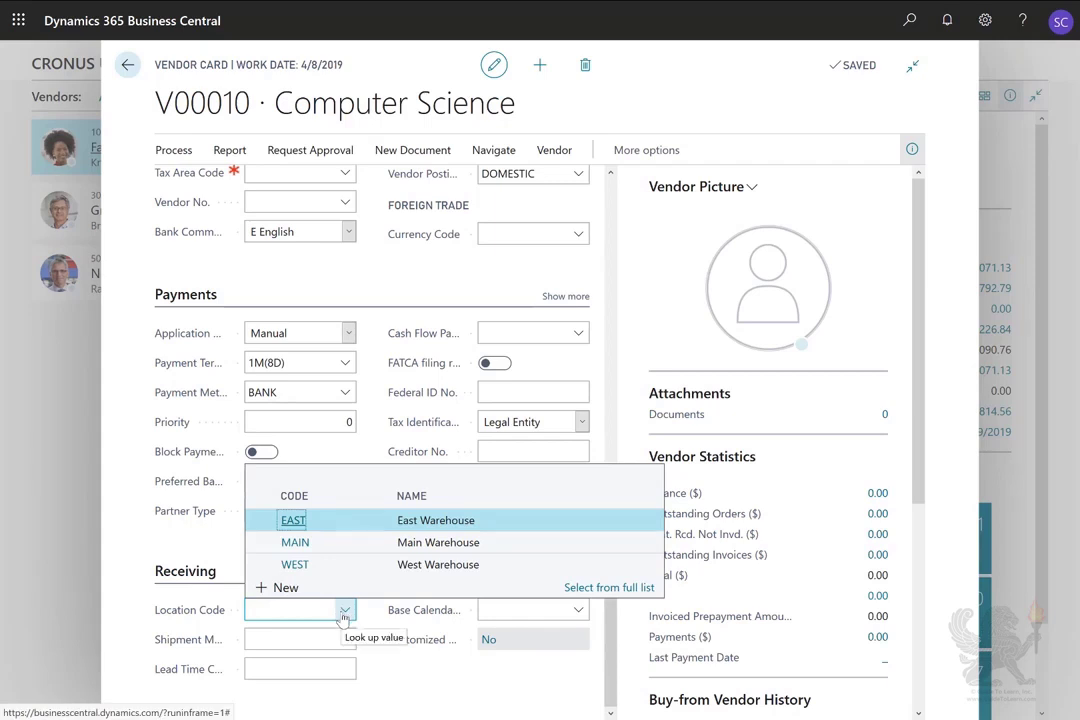
left_click(505, 525)
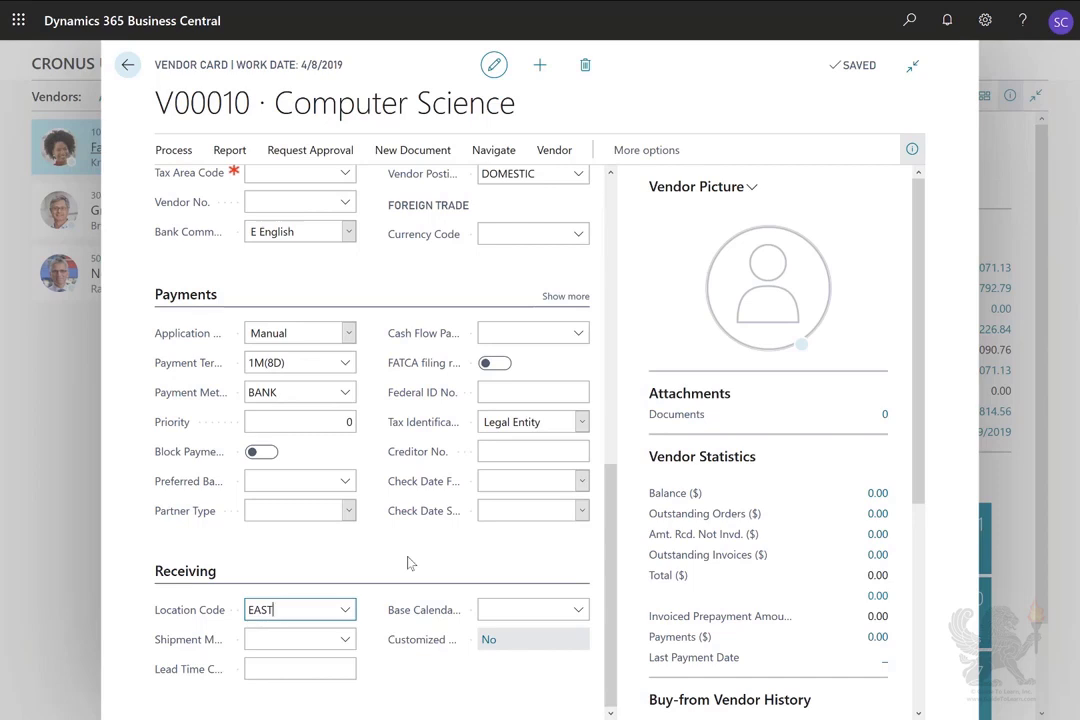
Set the vendor's shipment method to CFR (Cost and Freight) and the lead time calculation to 1W.
left_click(337, 639)
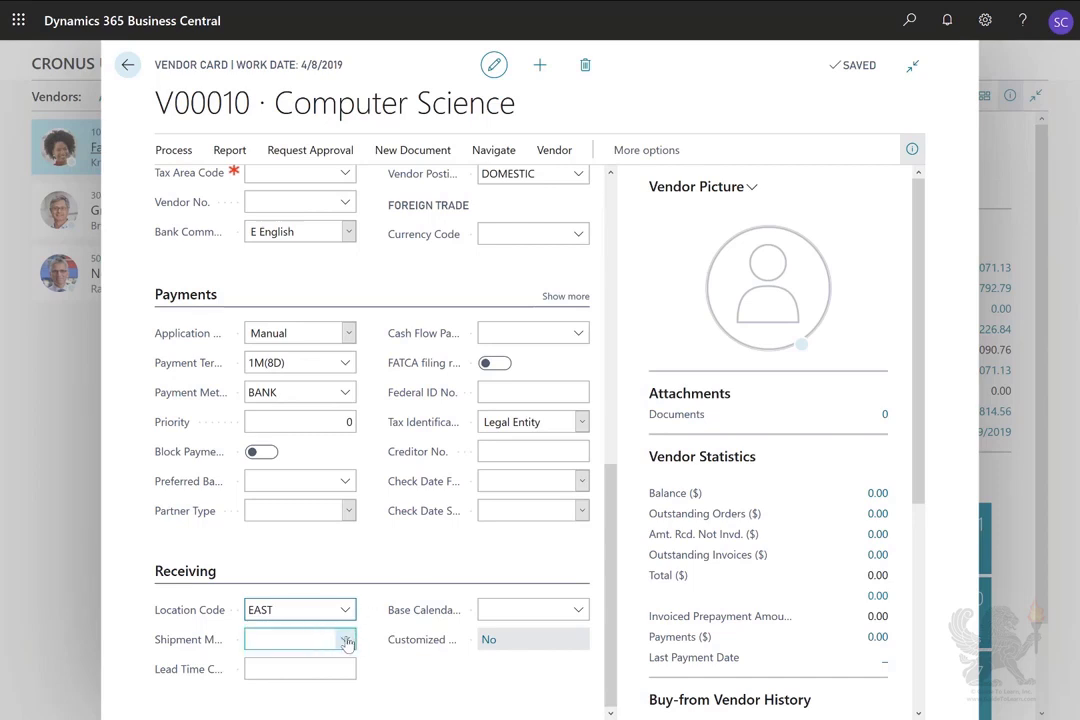
left_click(346, 641)
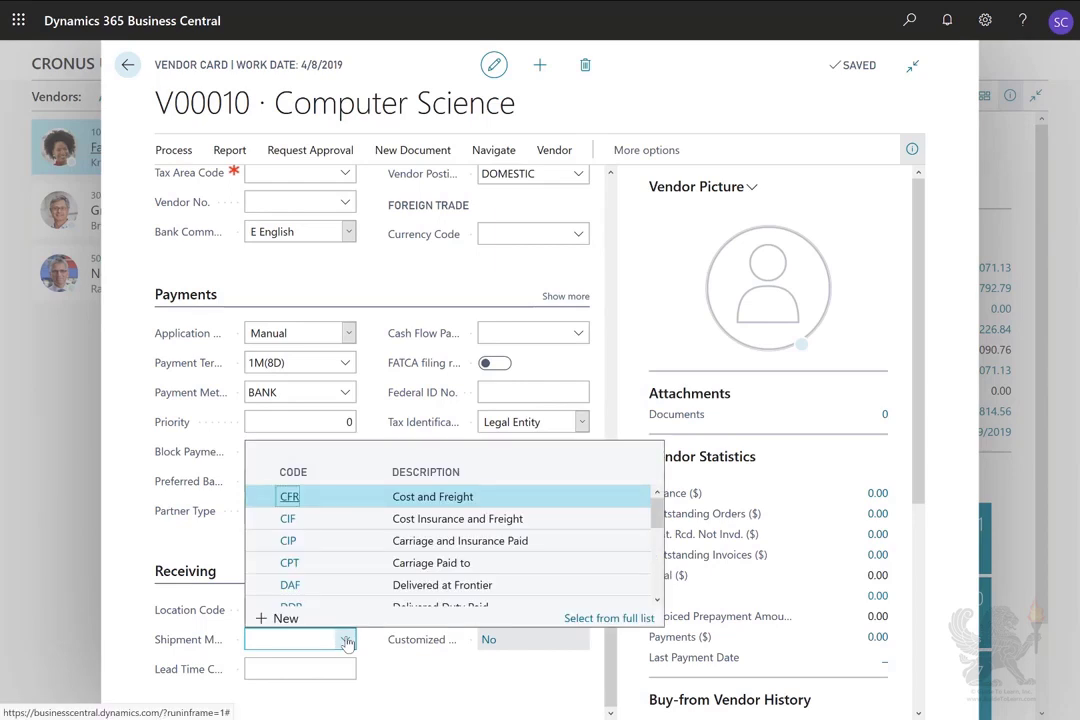
left_click(510, 497)
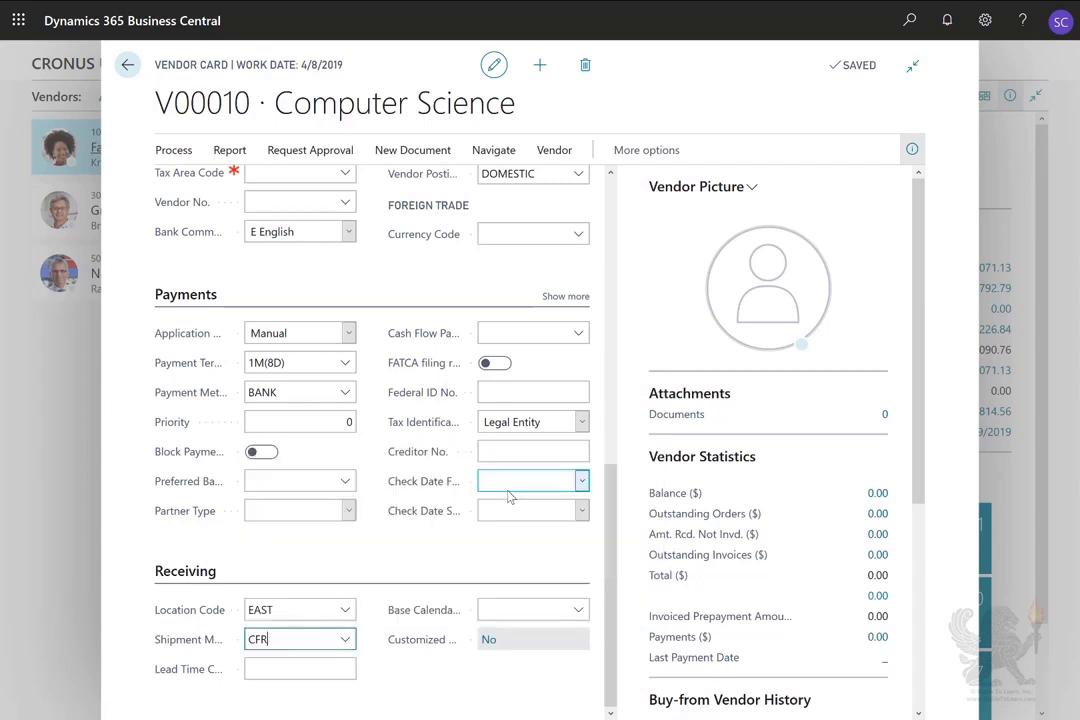
left_click(342, 671)
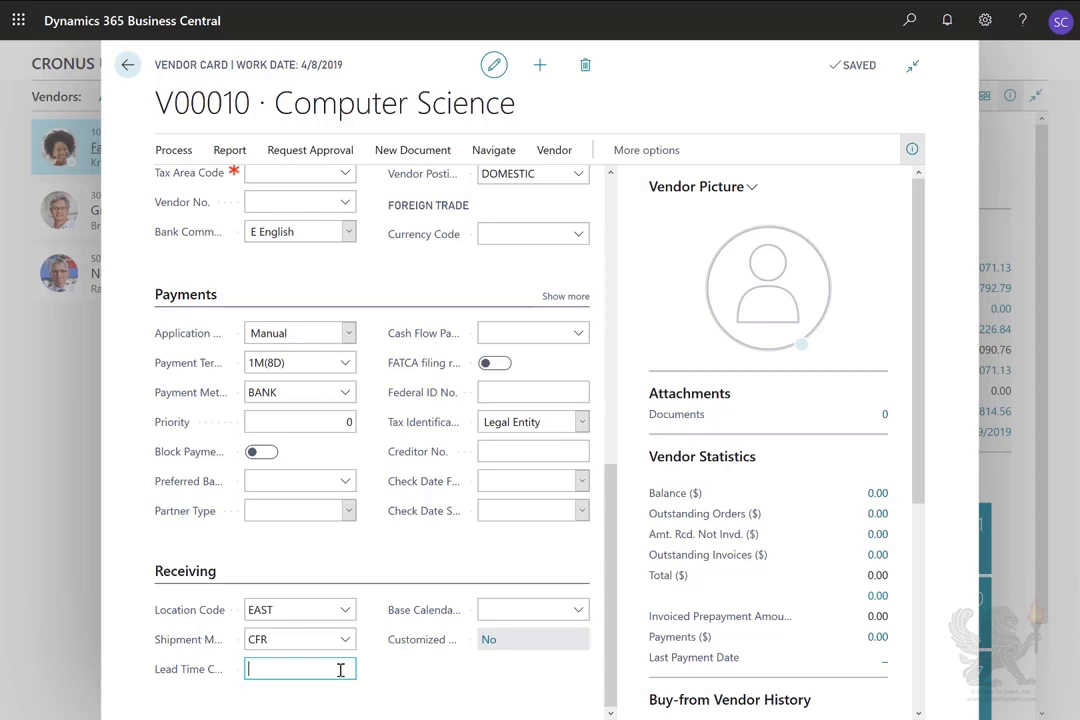
type("1W")
key("Tab")
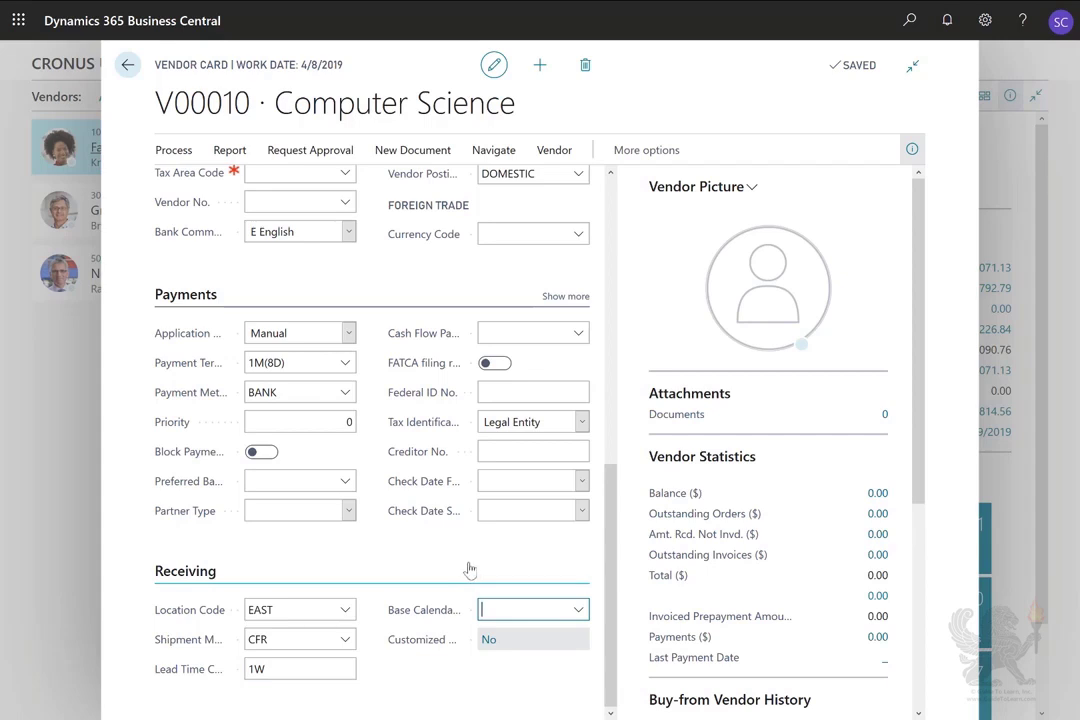
Assign the SERVICE base calendar to the vendor's receiving details.
left_click(580, 612)
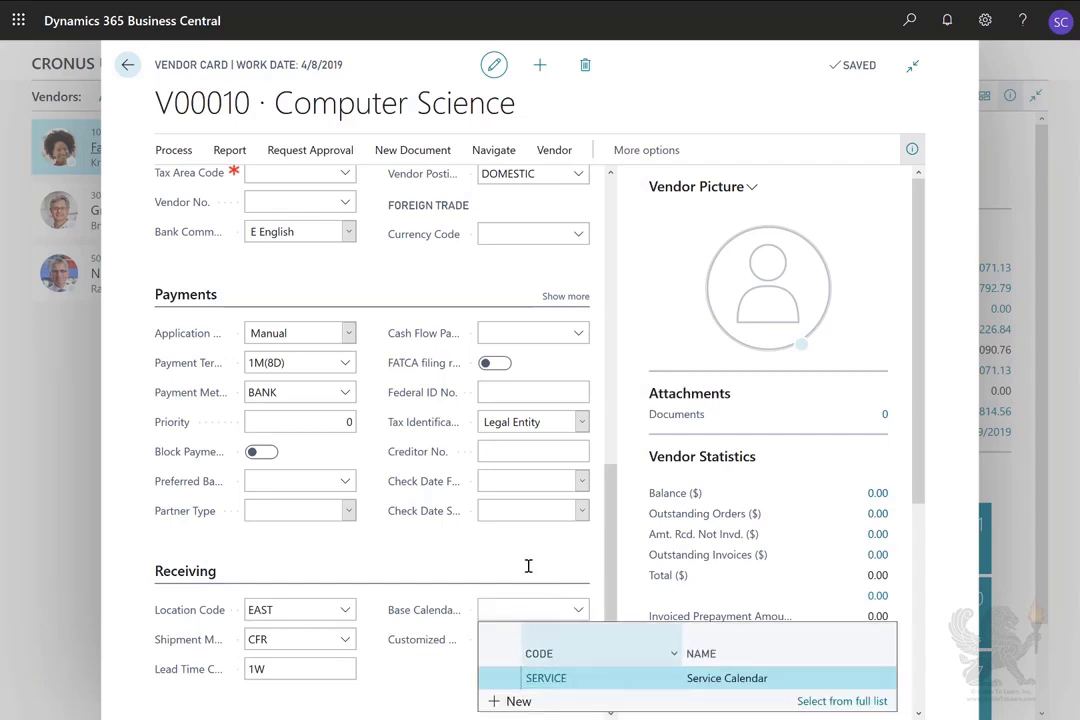
key("Return")
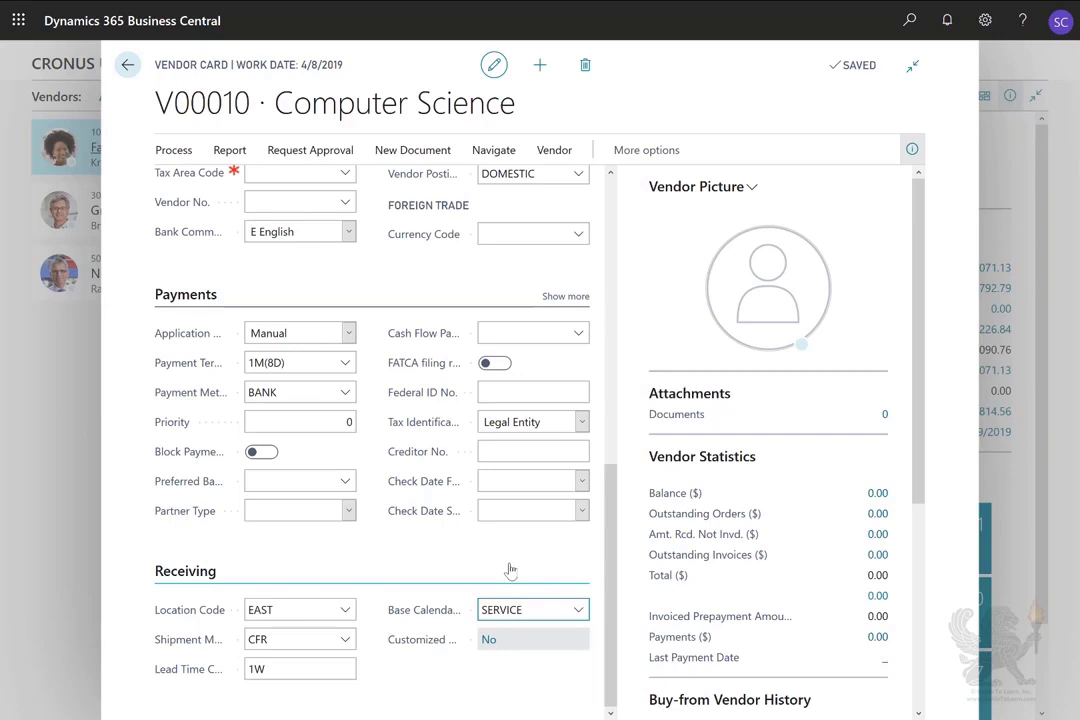
left_click(610, 583)
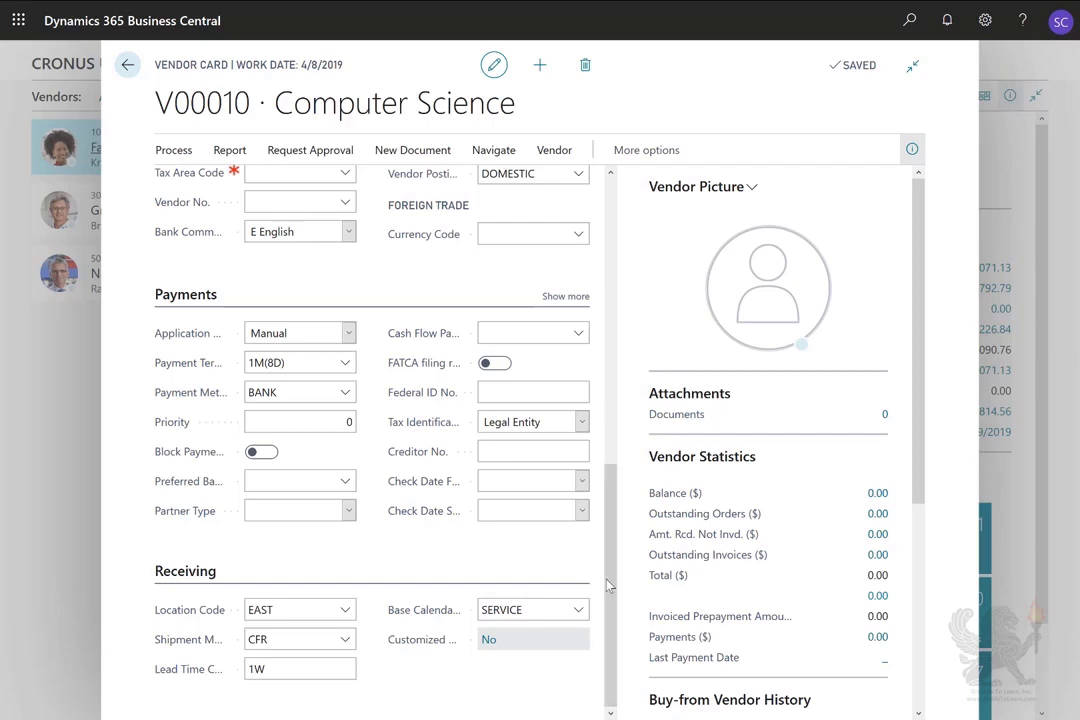
Open the vendor's order address list and start a new order address card.
left_click(666, 160)
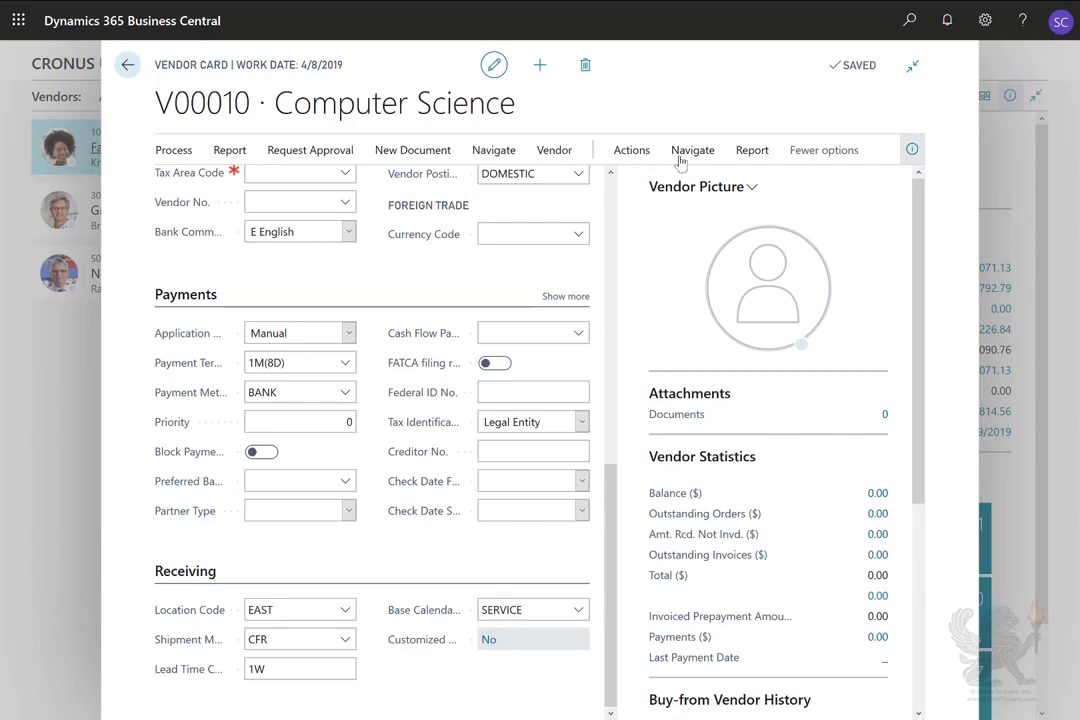
left_click(700, 152)
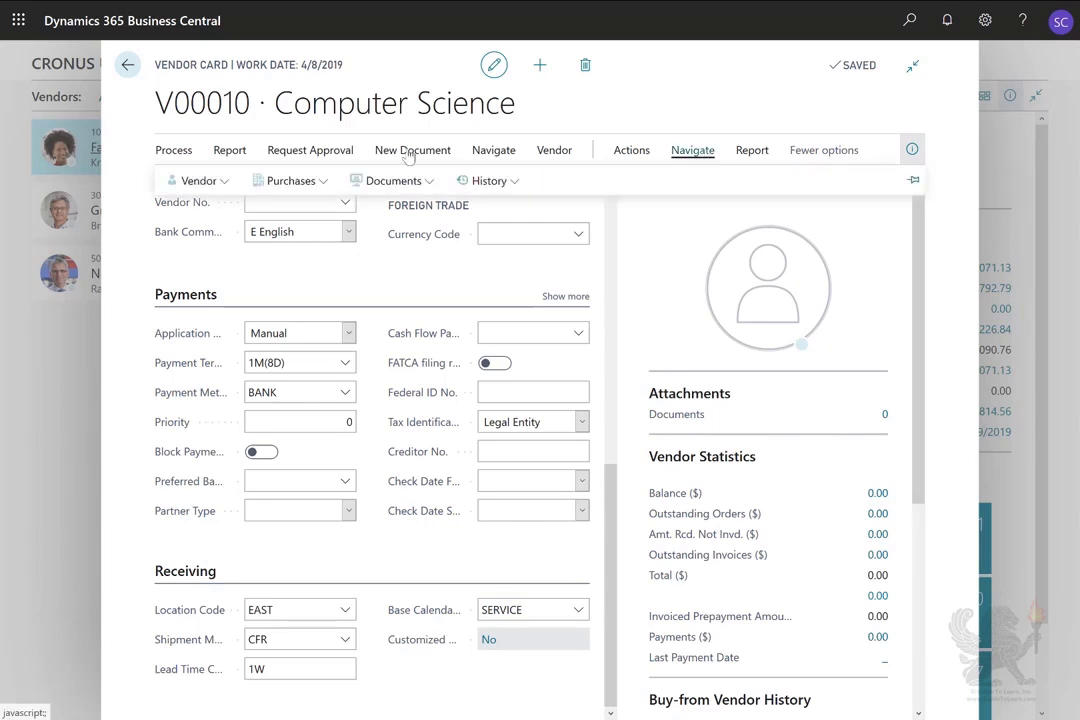
left_click(183, 178)
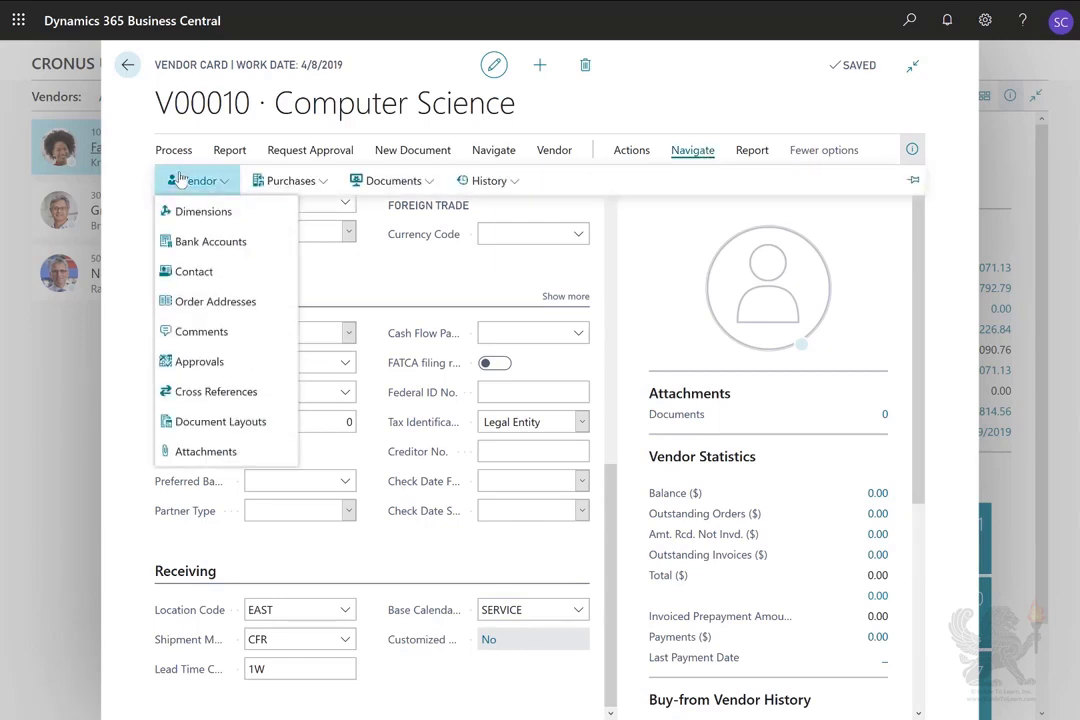
left_click(214, 303)
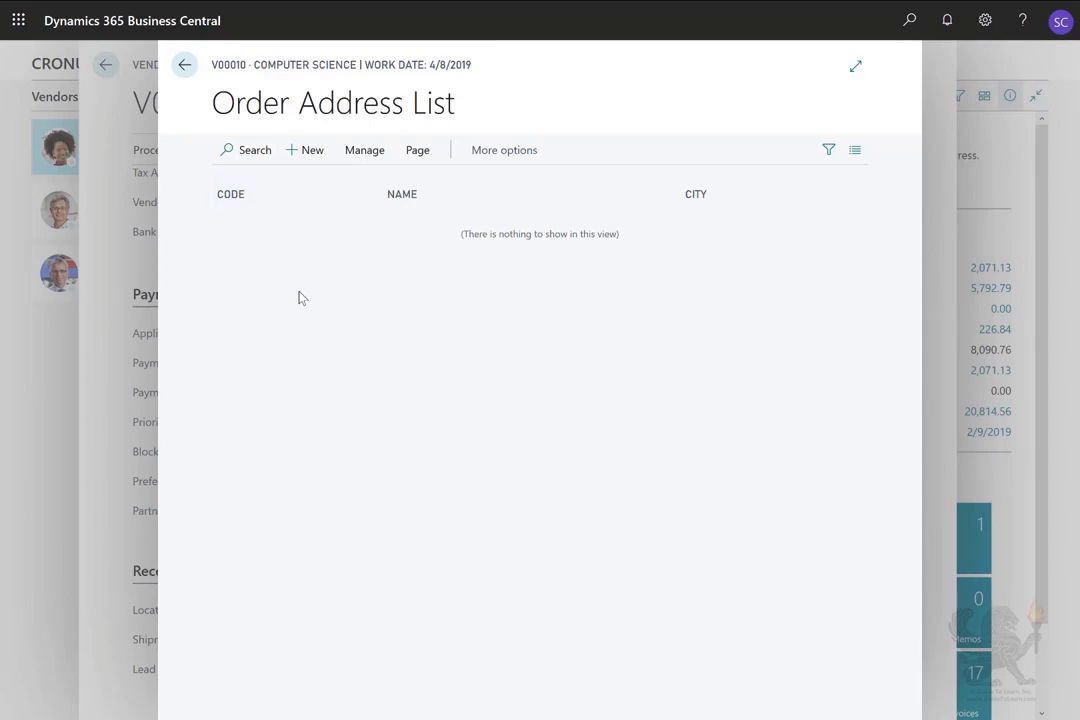
left_click(303, 158)
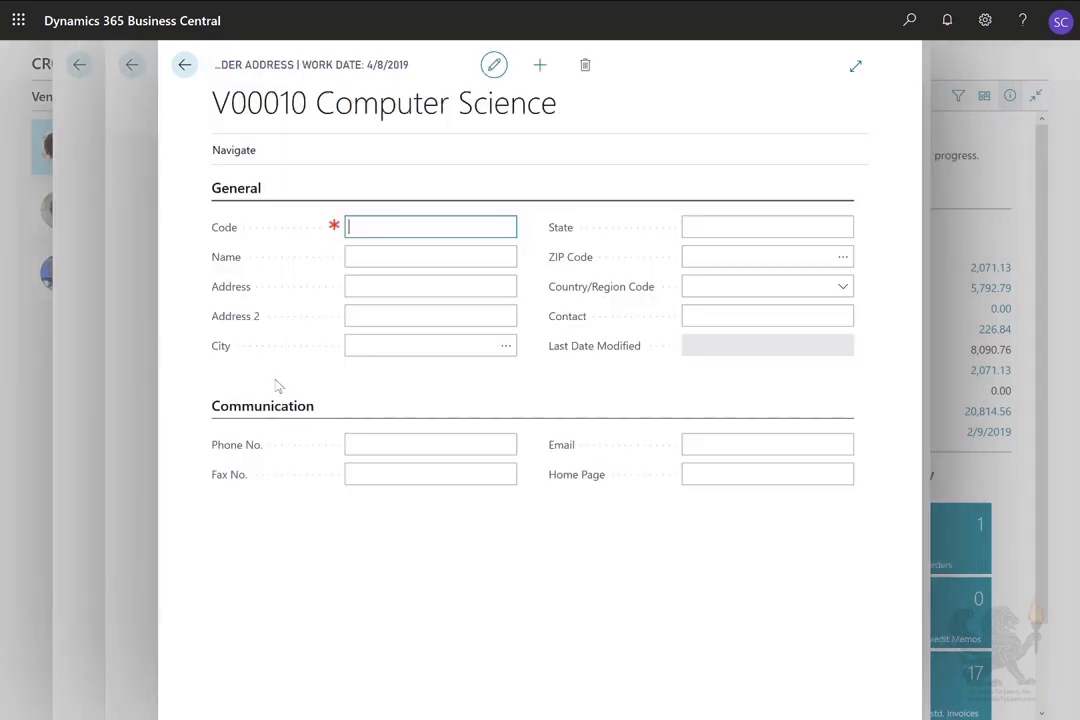